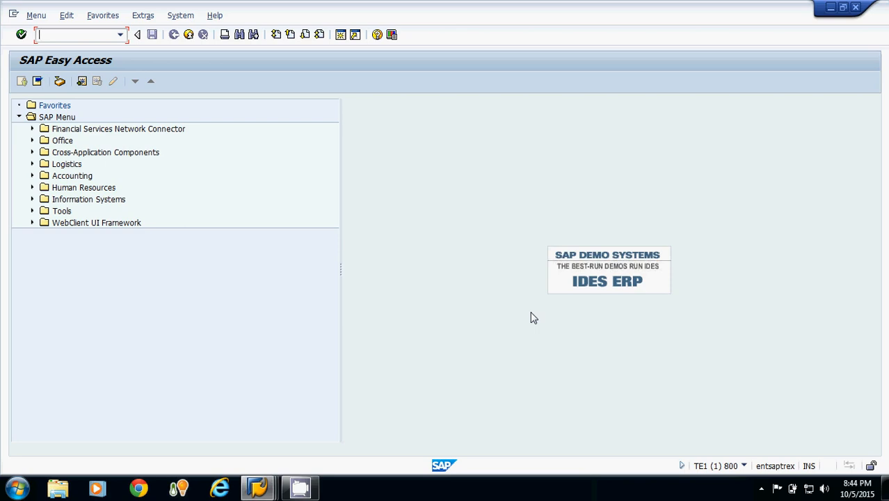
- Open transaction SE93 and enter ZTEMPLOYEE as the transaction code to maintain
{"action": "type", "text": "se93"}
{"action": "key", "text": "Return"}
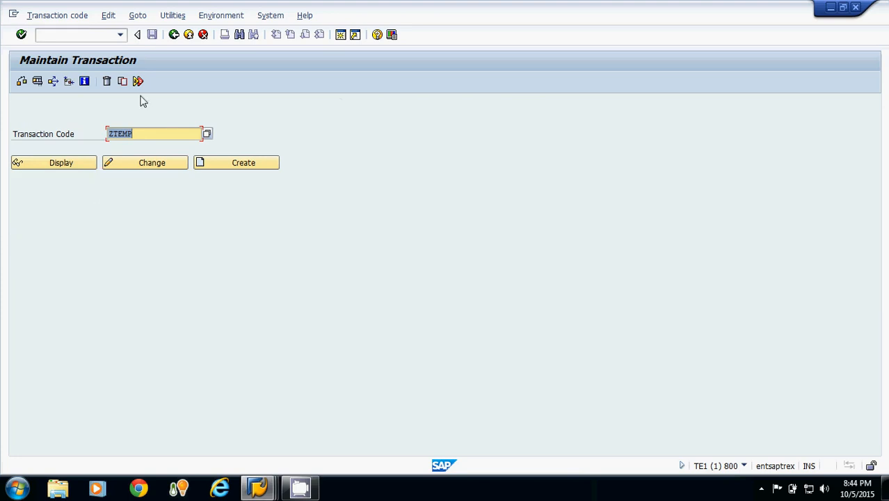
{"action": "left_click", "coordinate": [140, 135]}
{"action": "key", "text": "BackSpace"}
{"action": "key", "text": "BackSpace"}
{"action": "key", "text": "BackSpace"}
{"action": "key", "text": "BackSpace"}
{"action": "key", "text": "BackSpace"}
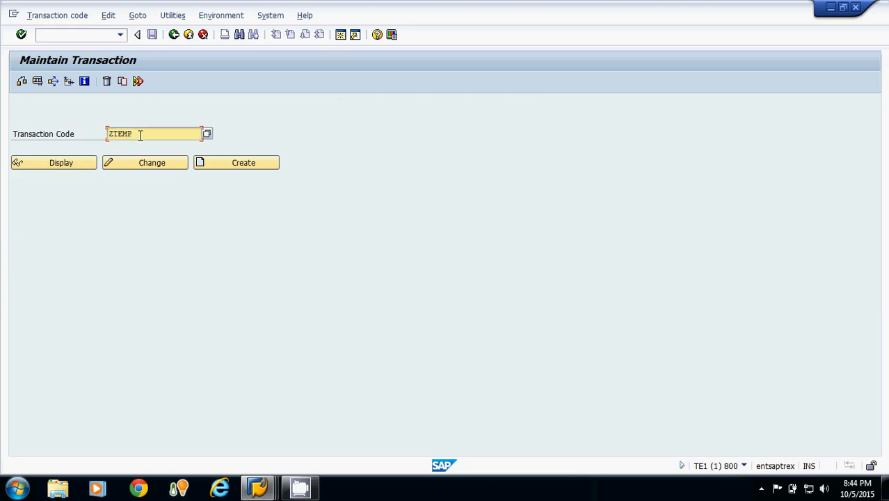
{"action": "type", "text": "ztemployee"}
{"action": "key", "text": "Return"}
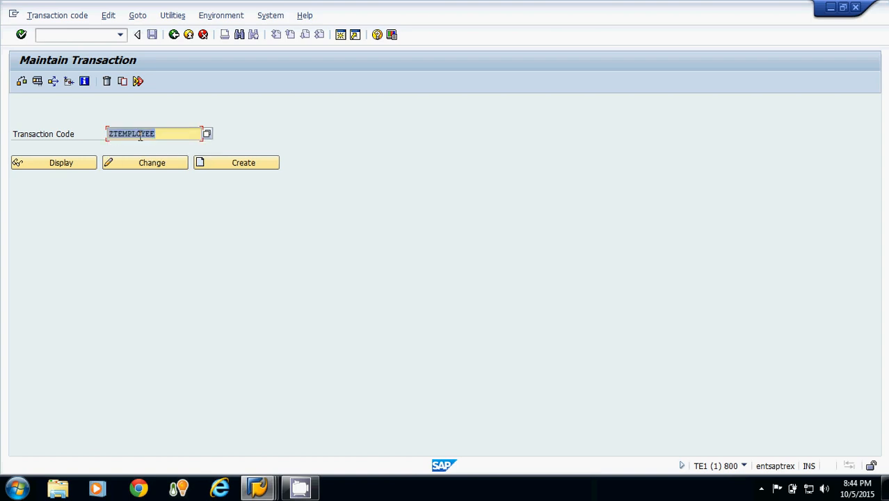
- Create the ZTEMPLOYEE transaction with short text "Transaction Code" and the start object "Transaction with parameters"
{"action": "left_click", "coordinate": [210, 164]}
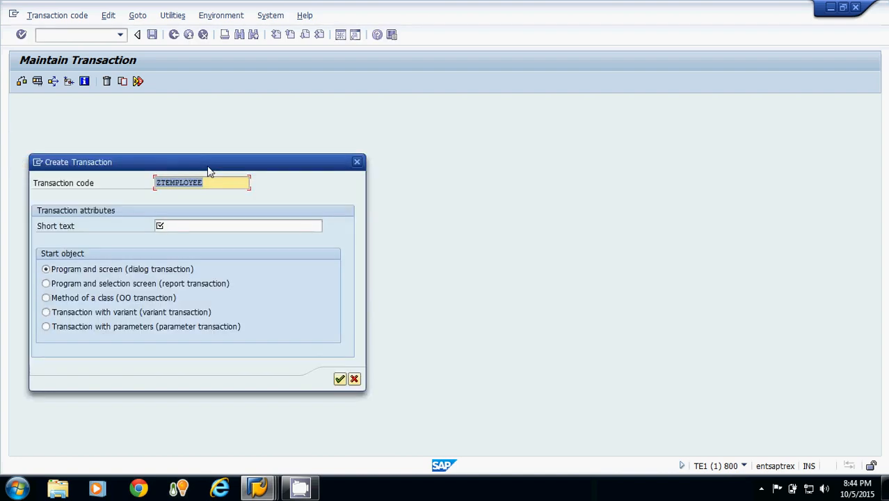
{"action": "left_click", "coordinate": [177, 225]}
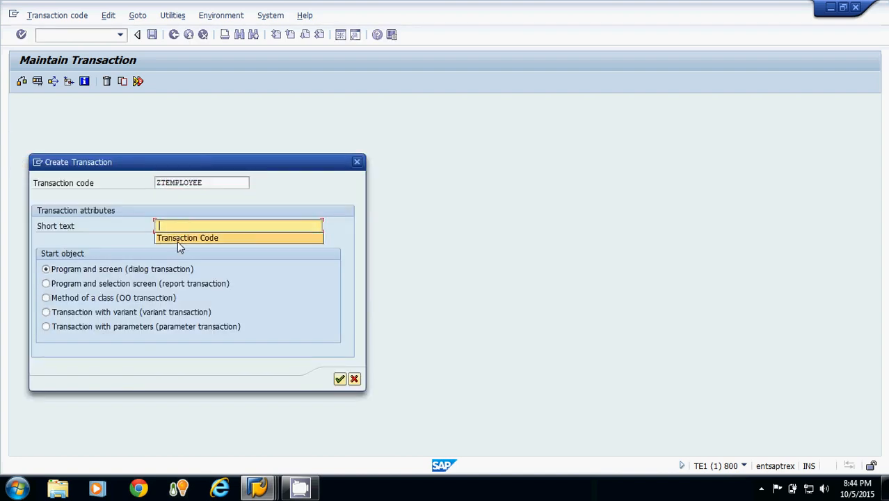
{"action": "left_click", "coordinate": [183, 241]}
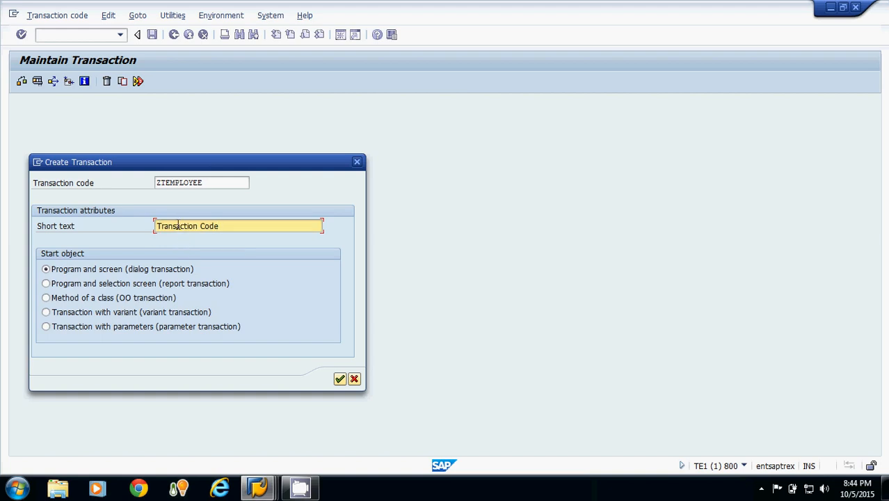
{"action": "left_click", "coordinate": [45, 327]}
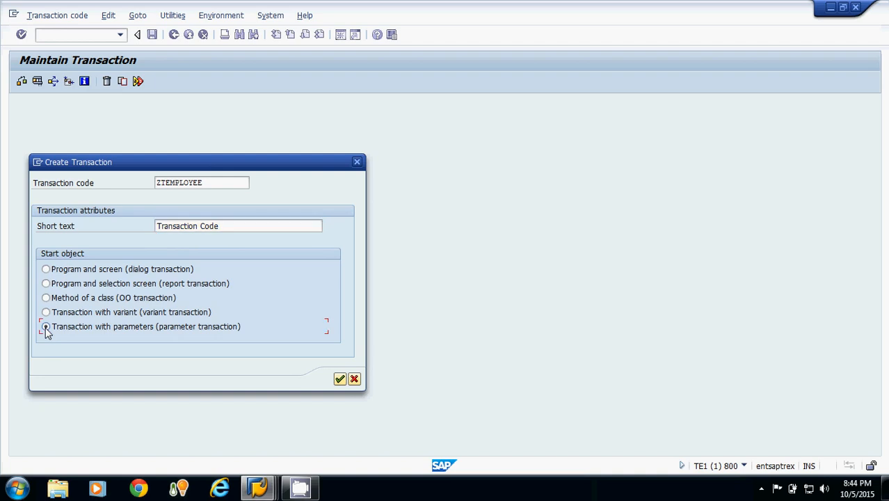
{"action": "left_click", "coordinate": [340, 379]}
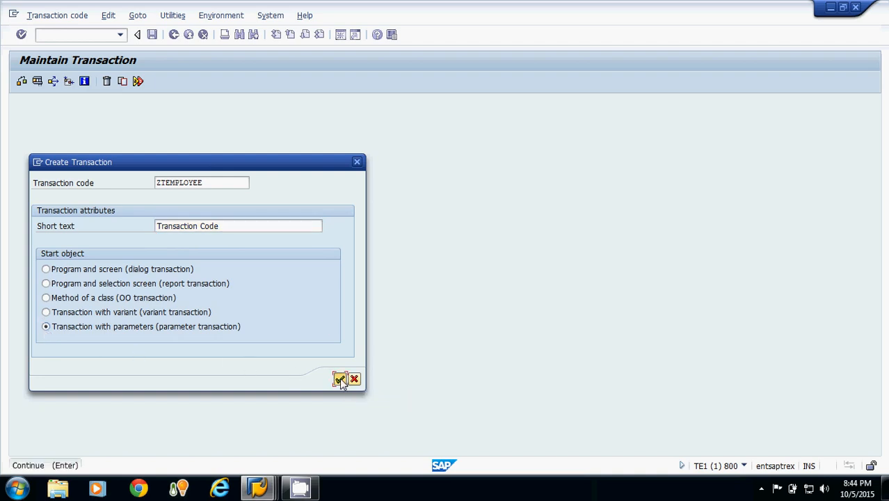
- Set SM30 as the transaction for which the parameter transaction supplies default values
{"action": "left_click", "coordinate": [121, 179]}
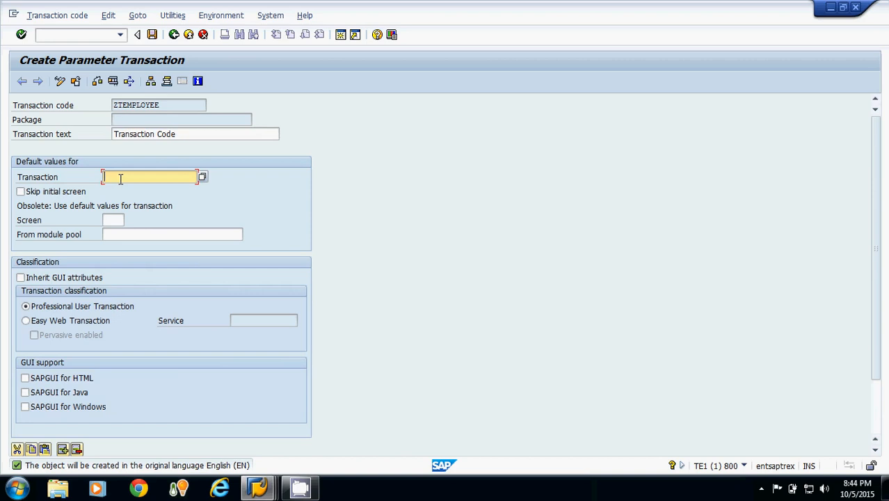
{"action": "type", "text": "SM30"}
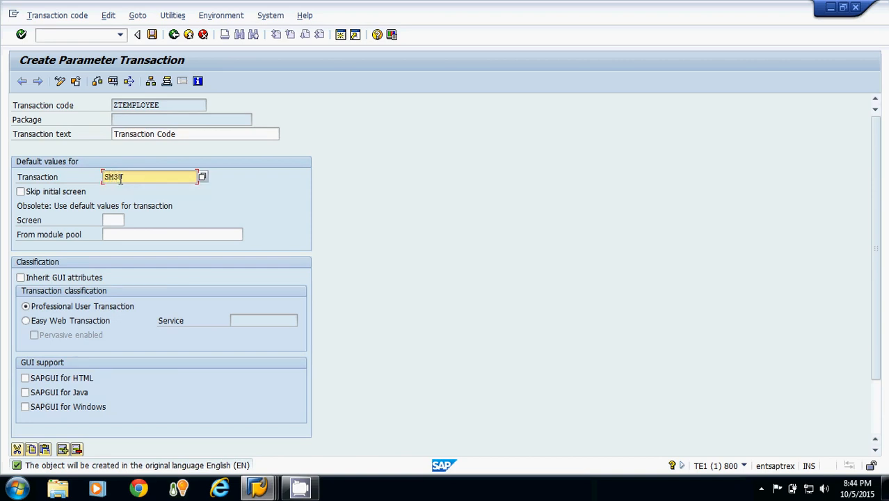
{"action": "key", "text": "Return"}
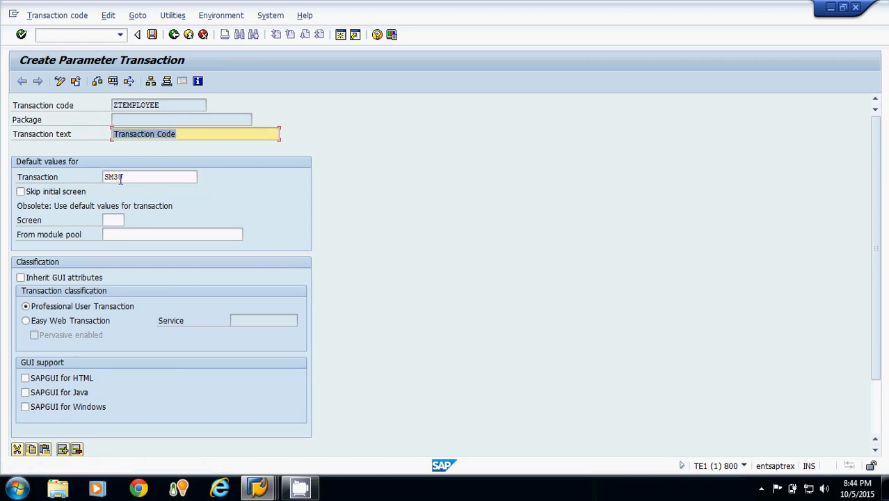
- Enable GUI support for HTML, Java and Windows on the parameter transaction
{"action": "scroll", "coordinate": [226, 291], "scroll_direction": "down", "scroll_amount": 2}
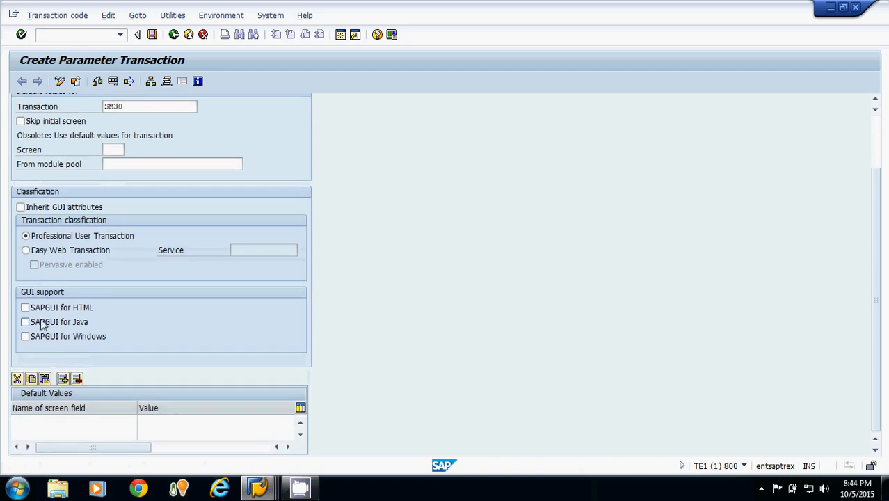
{"action": "left_click", "coordinate": [27, 308]}
{"action": "left_click", "coordinate": [25, 334]}
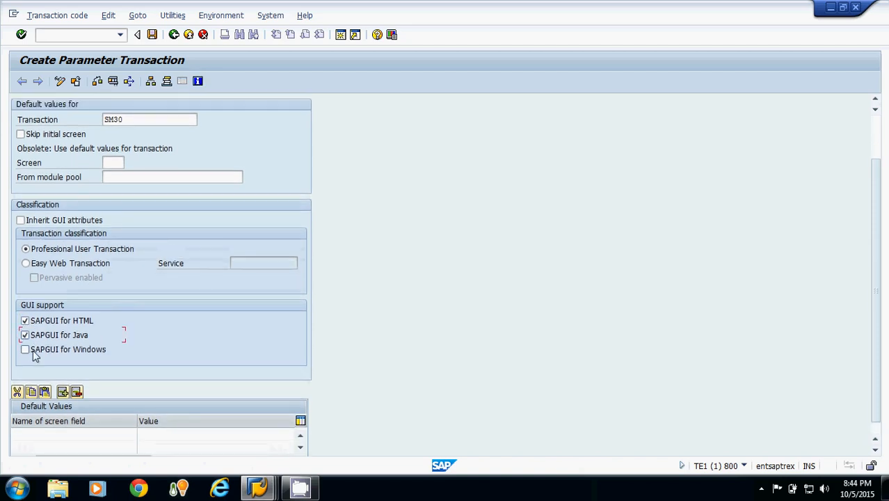
{"action": "left_click", "coordinate": [25, 349]}
- Add a default value for the screen field VIEWNAME with the value ZEMPTABLE_27
{"action": "left_click", "coordinate": [66, 436]}
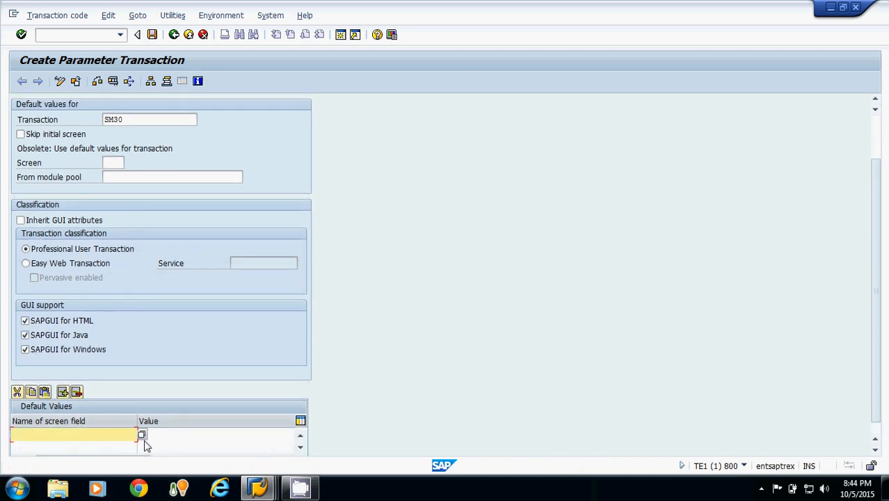
{"action": "left_click", "coordinate": [144, 434]}
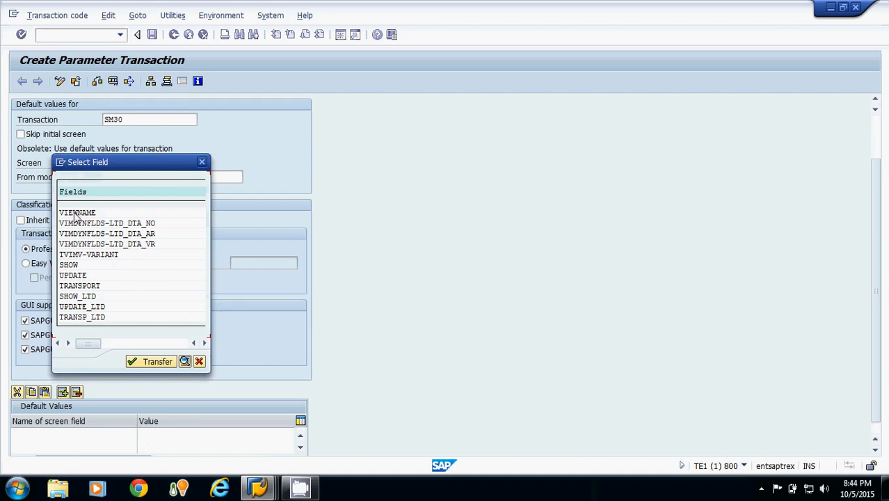
{"action": "double_click", "coordinate": [75, 213]}
{"action": "left_click", "coordinate": [162, 436]}
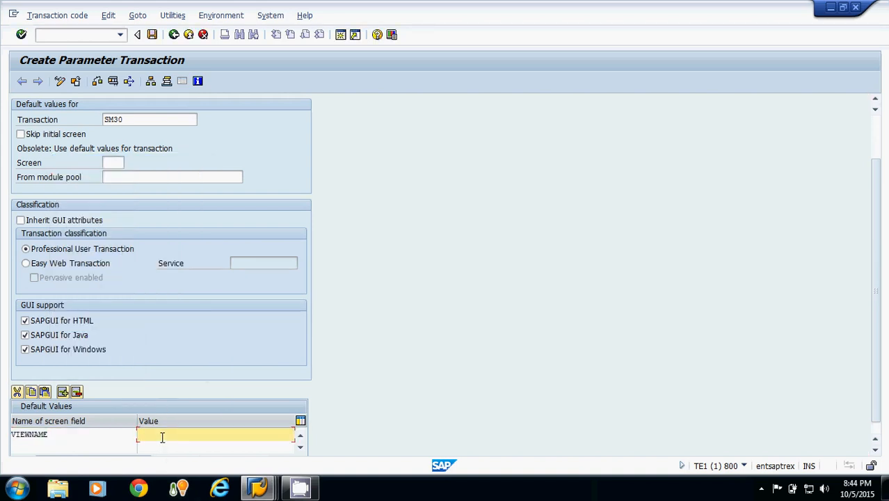
{"action": "type", "text": "ZEMPTABLE_27"}
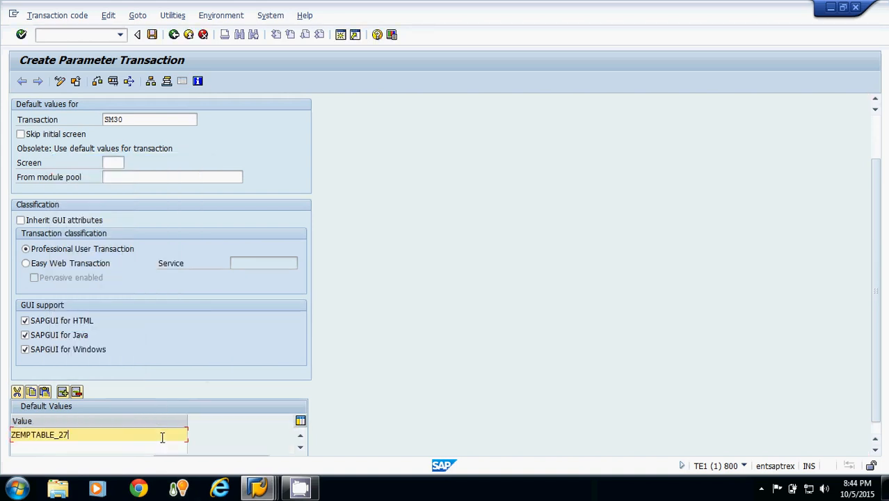
{"action": "key", "text": "Return"}
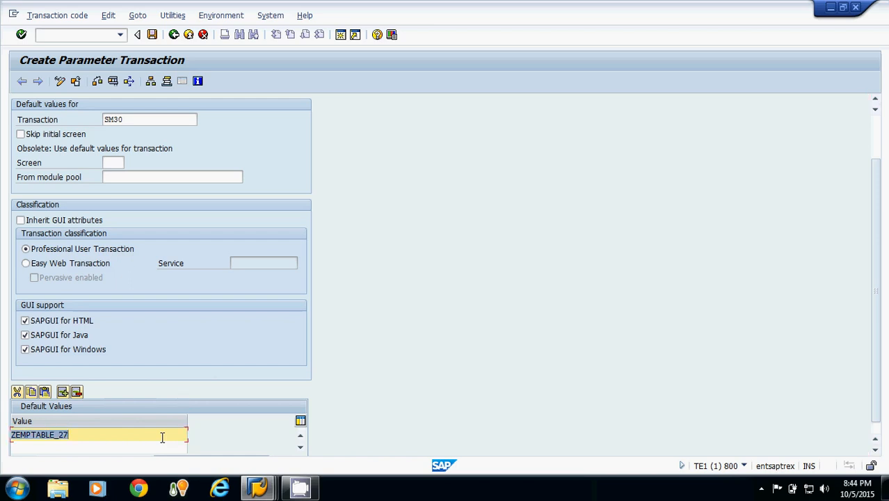
- Check the VIEWNAME default value entry and save the ZTEMPLOYEE parameter transaction as a local object
{"action": "left_click_drag", "start_coordinate": [200, 449], "coordinate": [74, 452]}
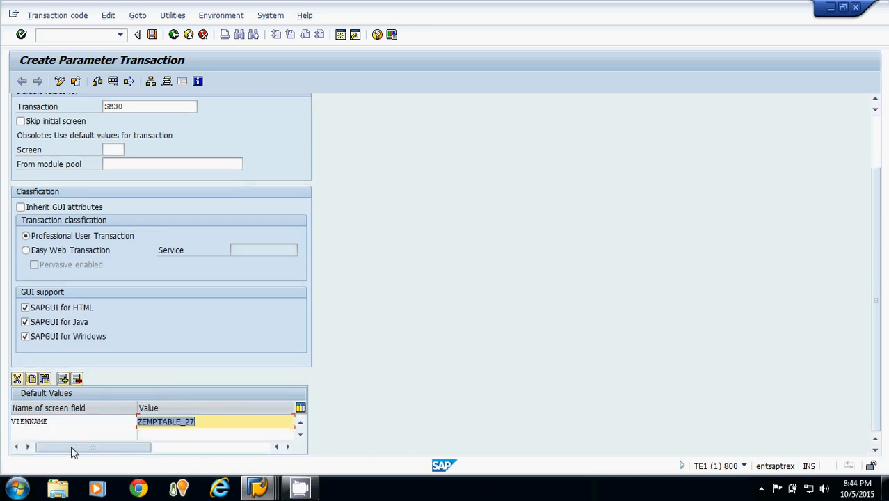
{"action": "left_click", "coordinate": [70, 421]}
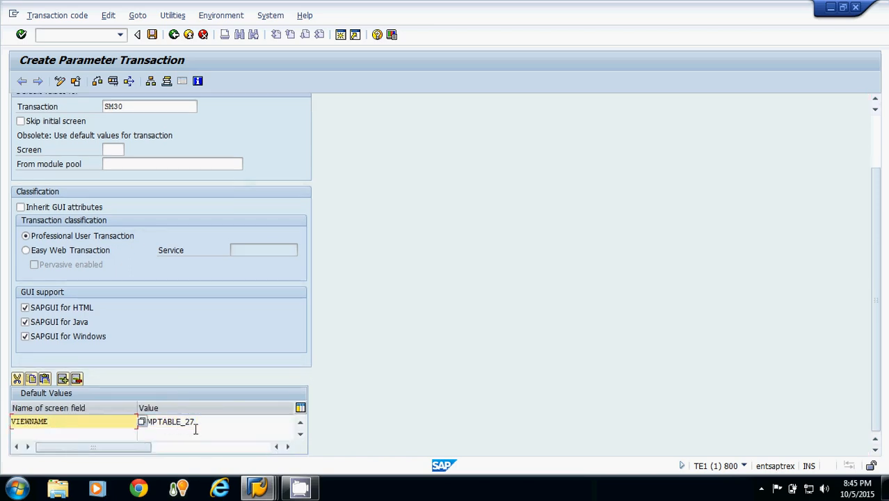
{"action": "left_click_drag", "start_coordinate": [207, 422], "coordinate": [138, 420]}
{"action": "left_click", "coordinate": [139, 420]}
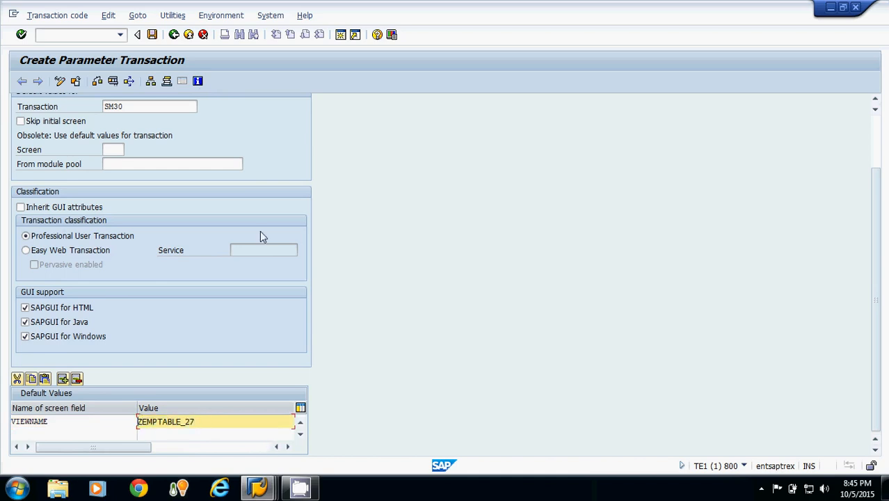
{"action": "left_click", "coordinate": [151, 34]}
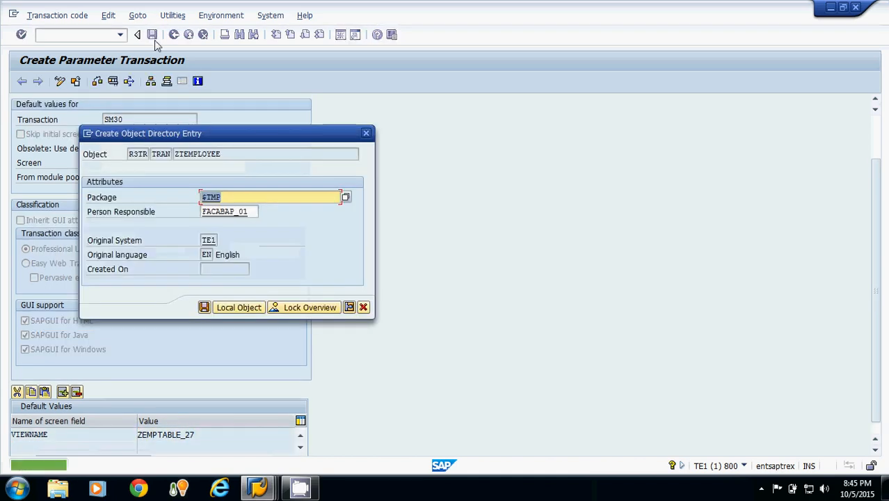
{"action": "left_click", "coordinate": [237, 307]}
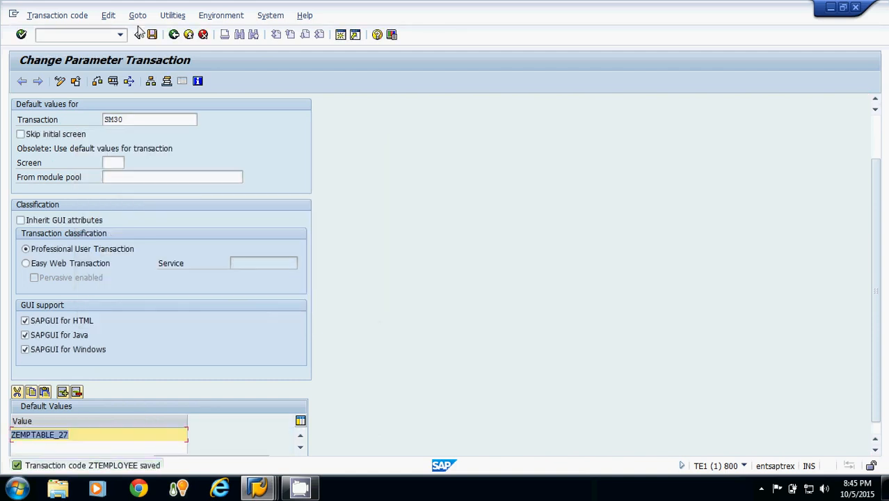
- Run transaction ZTEMPLOYEE, open the ZEMPTABLE_27 entries in maintenance mode, and return to SAP Easy Access
{"action": "left_click", "coordinate": [72, 34]}
{"action": "type", "text": "/"}
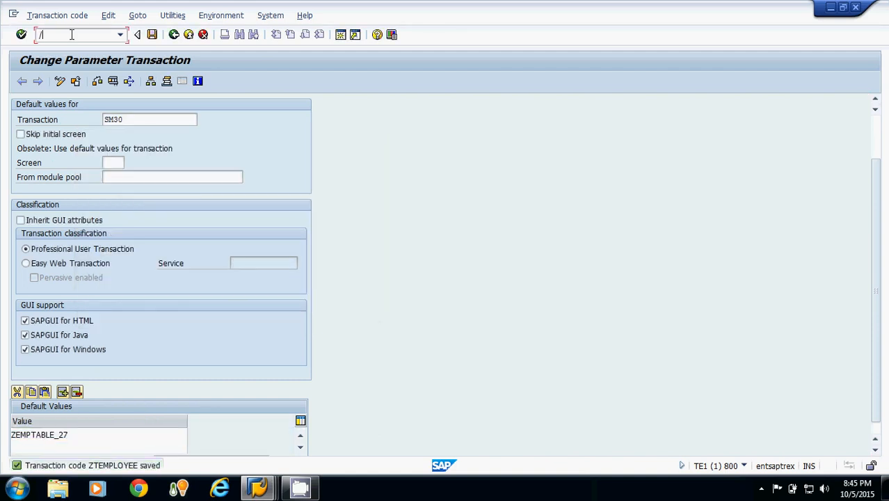
{"action": "type", "text": "nztemployee"}
{"action": "key", "text": "Return"}
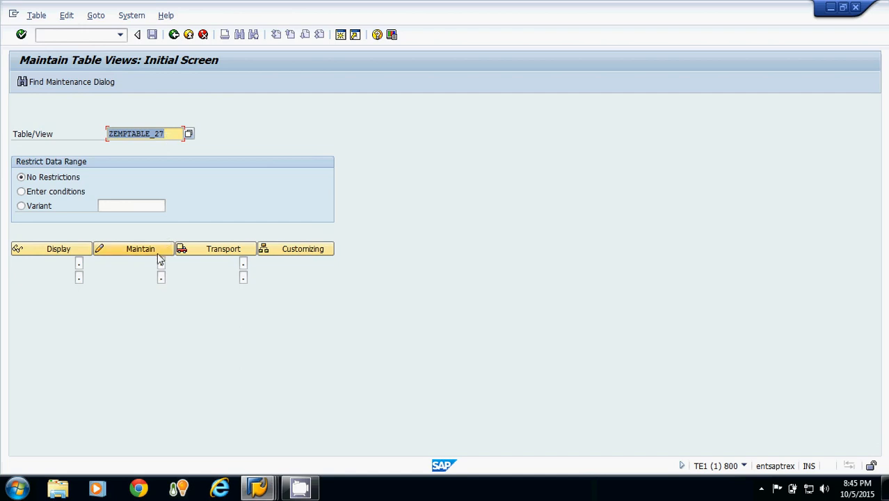
{"action": "left_click", "coordinate": [137, 251]}
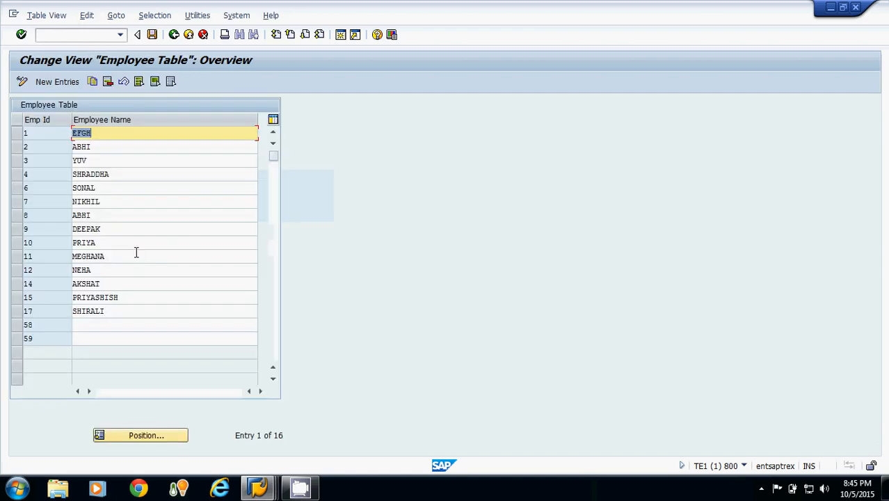
{"action": "left_click", "coordinate": [174, 34]}
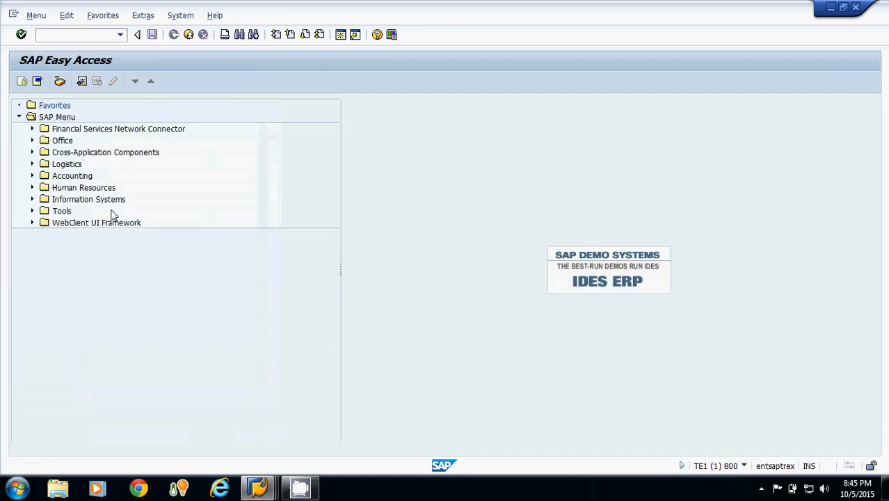
- Open ZTEMPLOYEE for changing in transaction SE93 and enable skipping the initial screen
{"action": "left_click", "coordinate": [53, 35]}
{"action": "type", "text": "sm"}
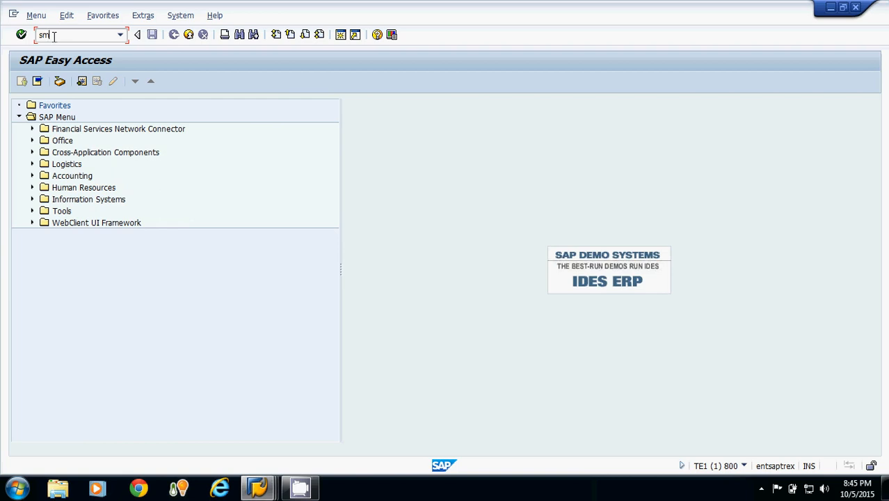
{"action": "key", "text": "BackSpace"}
{"action": "key", "text": "BackSpace"}
{"action": "type", "text": "se93"}
{"action": "key", "text": "Return"}
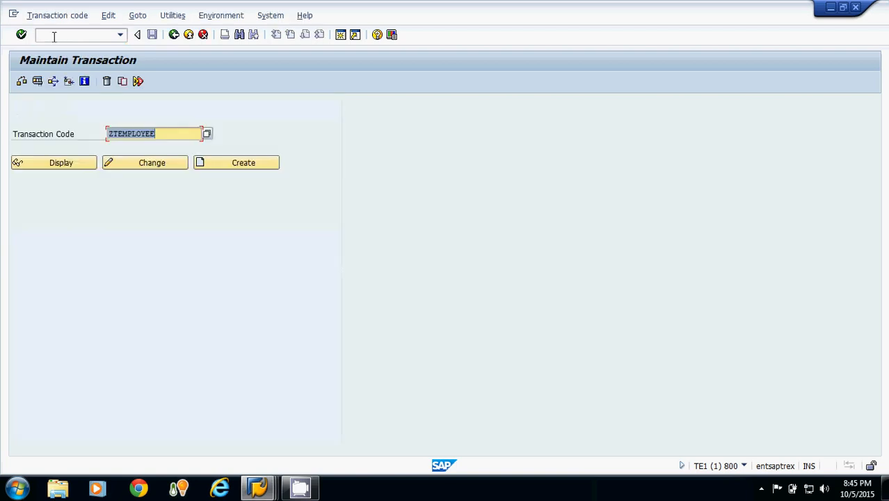
{"action": "left_click", "coordinate": [141, 167]}
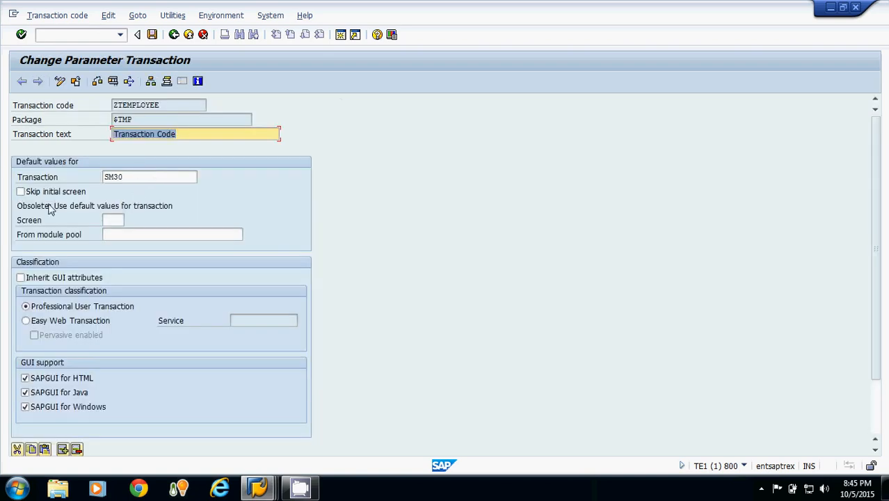
{"action": "left_click", "coordinate": [31, 193]}
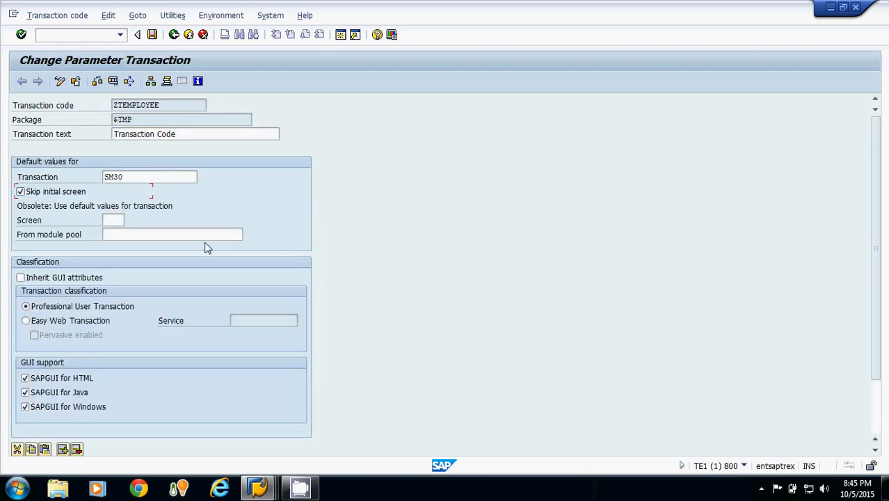
- Examine the ZTEMPLOYEE transaction's settings and its VIEWNAME default value entry
{"action": "scroll", "coordinate": [305, 351], "scroll_direction": "down", "scroll_amount": 3}
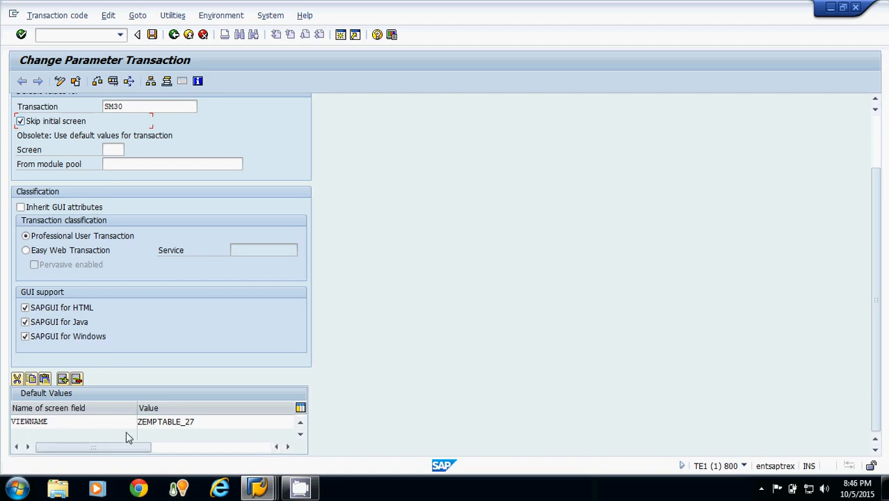
{"action": "scroll", "coordinate": [166, 431], "scroll_direction": "up", "scroll_amount": 2}
{"action": "scroll", "coordinate": [272, 436], "scroll_direction": "down", "scroll_amount": 2}
{"action": "scroll", "coordinate": [347, 311], "scroll_direction": "up", "scroll_amount": 4}
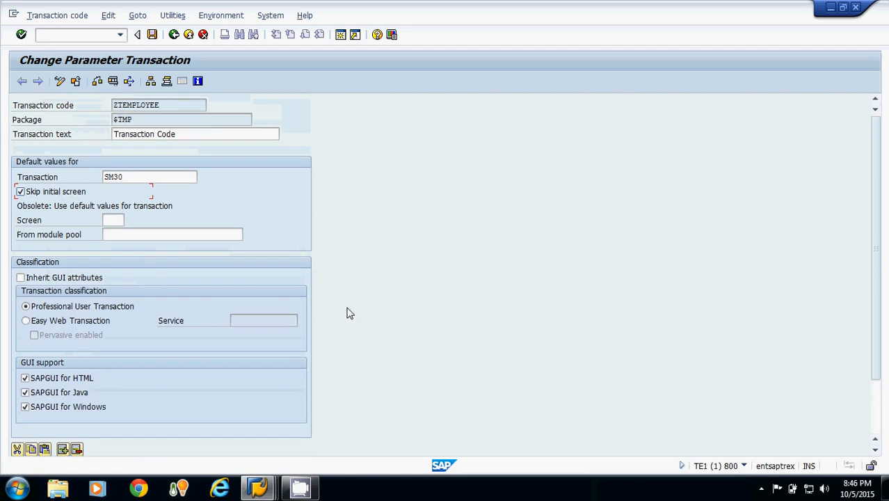
{"action": "scroll", "coordinate": [870, 327], "scroll_direction": "down", "scroll_amount": 3}
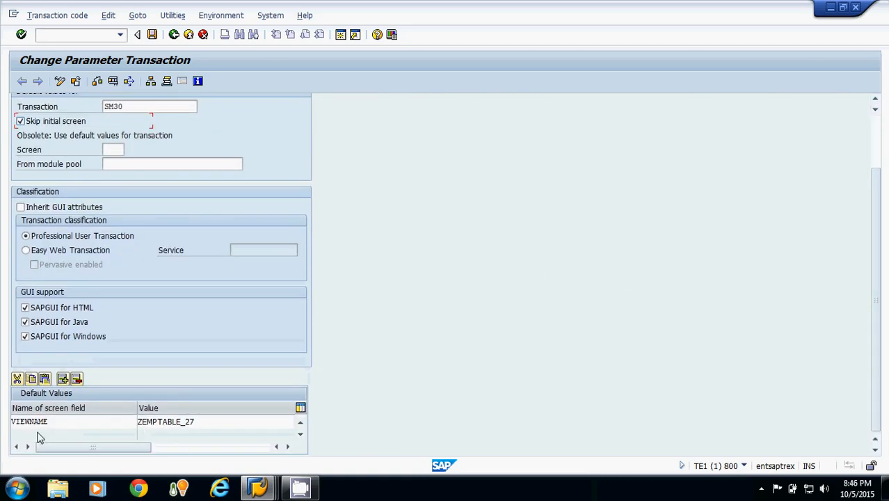
{"action": "left_click", "coordinate": [134, 422]}
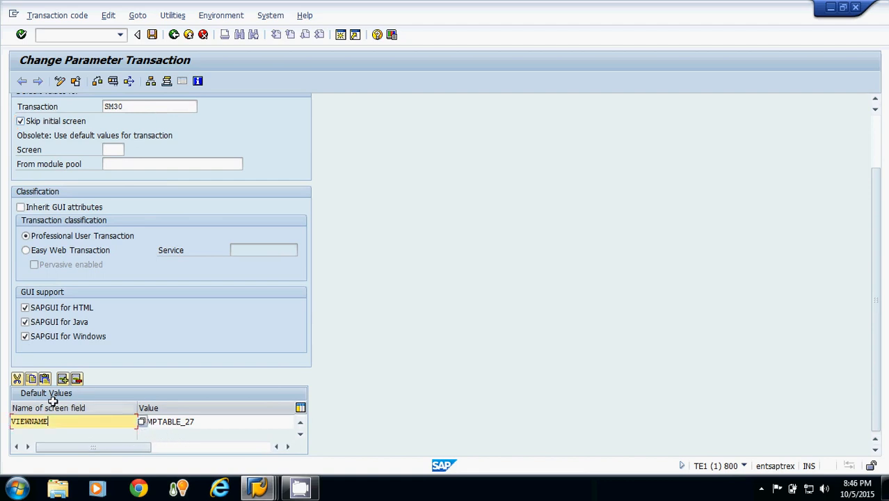
- Insert a default value row for the screen field UPDATE above VIEWNAME and set its value to X
{"action": "left_click", "coordinate": [62, 378]}
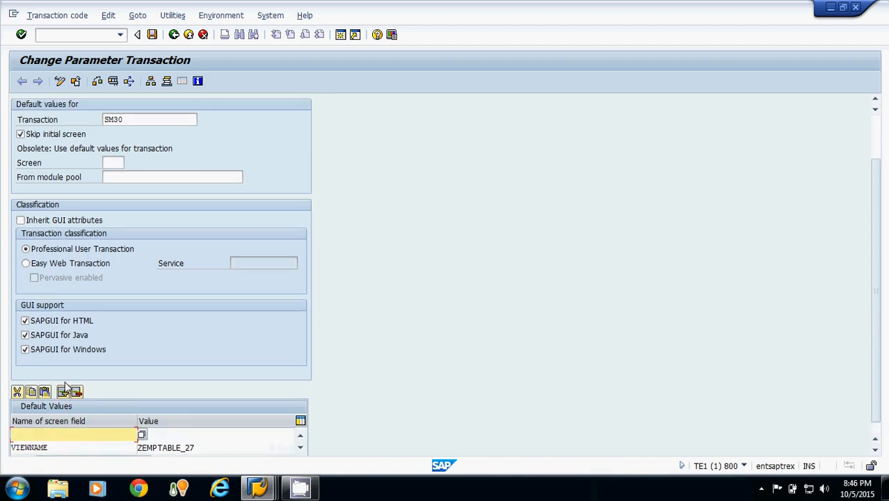
{"action": "left_click", "coordinate": [142, 435]}
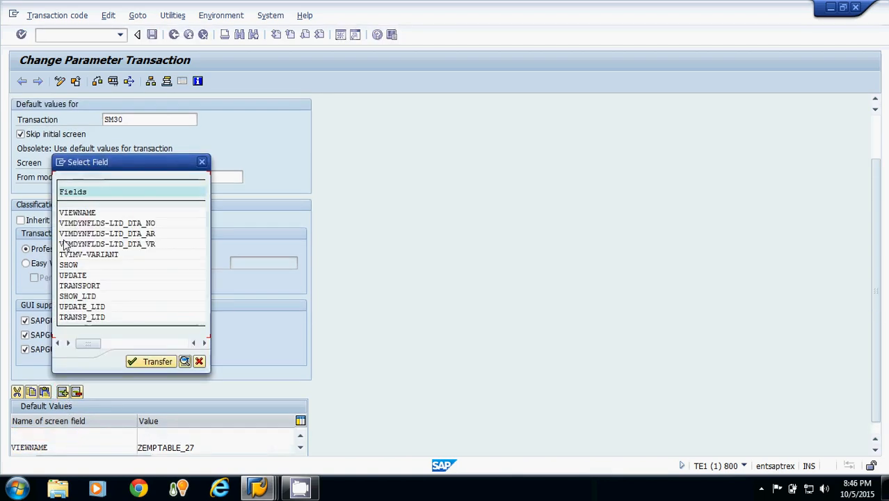
{"action": "double_click", "coordinate": [72, 276]}
{"action": "left_click", "coordinate": [162, 434]}
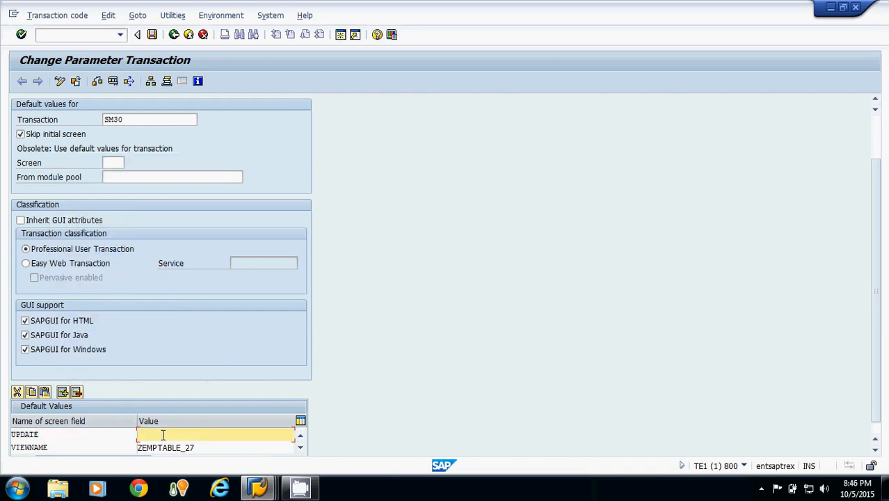
{"action": "type", "text": "X"}
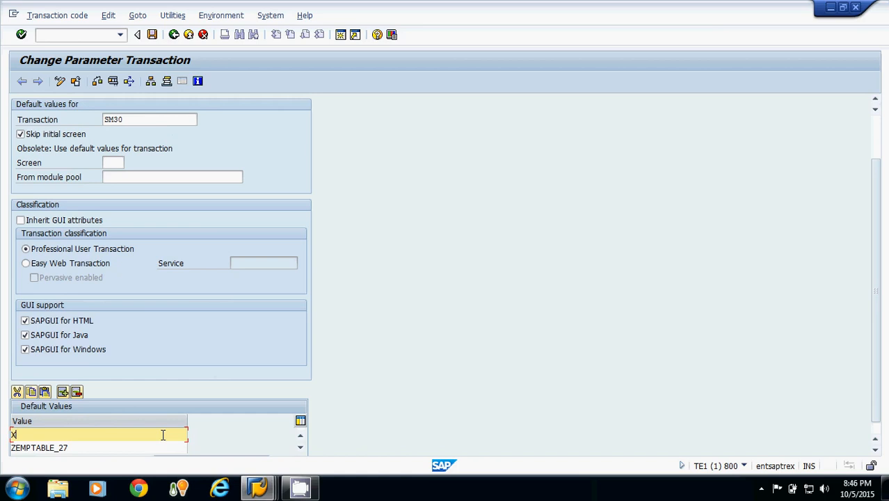
- Check the default value entries and save the ZTEMPLOYEE transaction
{"action": "scroll", "coordinate": [226, 452], "scroll_direction": "down", "scroll_amount": 1}
{"action": "left_click_drag", "start_coordinate": [235, 449], "coordinate": [59, 448]}
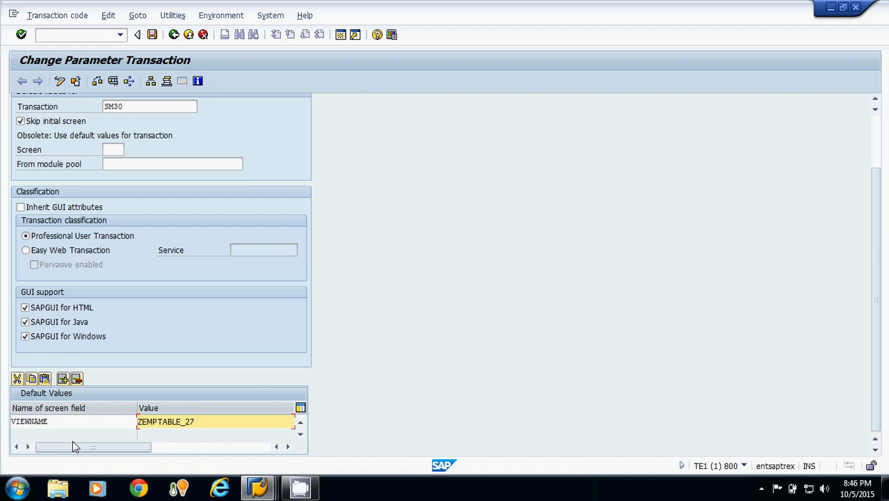
{"action": "key", "text": "Return"}
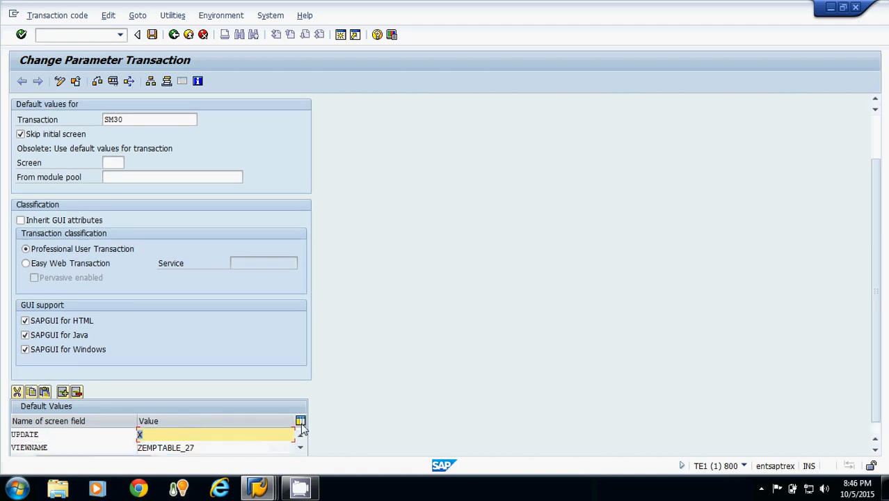
{"action": "left_click", "coordinate": [300, 421]}
{"action": "left_click", "coordinate": [316, 275]}
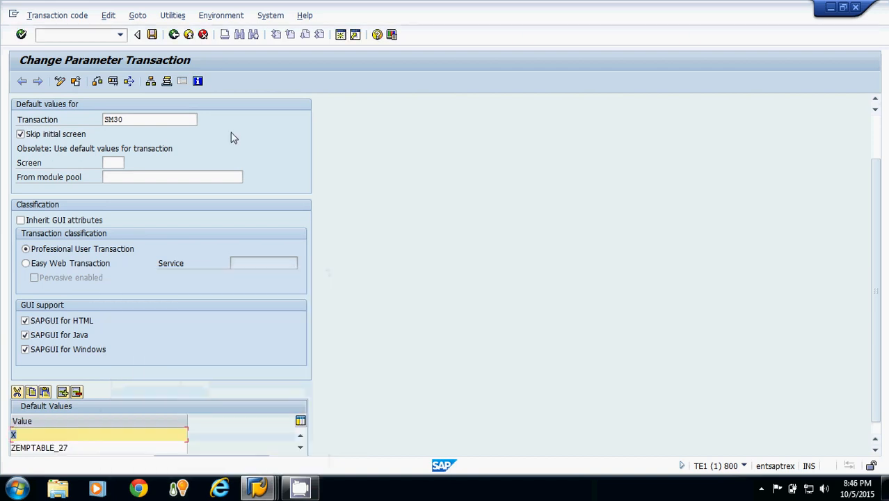
{"action": "left_click", "coordinate": [153, 34]}
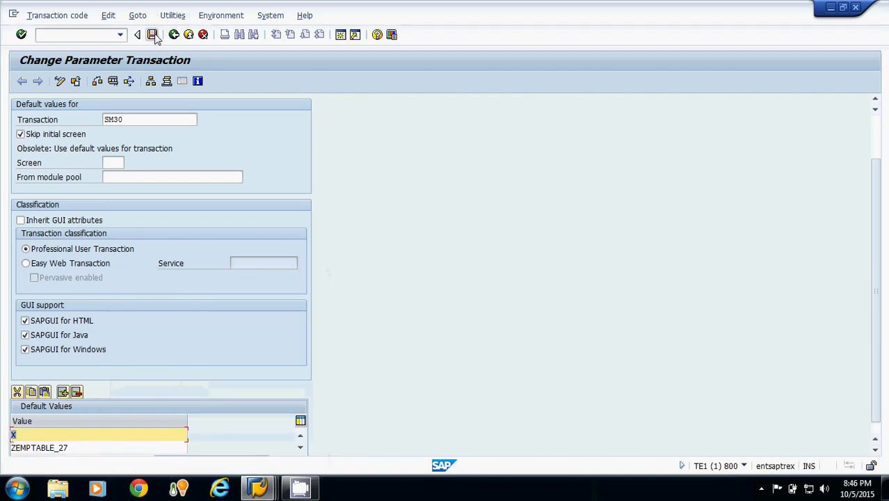
- Run transaction ZTEMPLOYEE to view the employee table in change mode and return to SAP Easy Access
{"action": "left_click", "coordinate": [68, 35]}
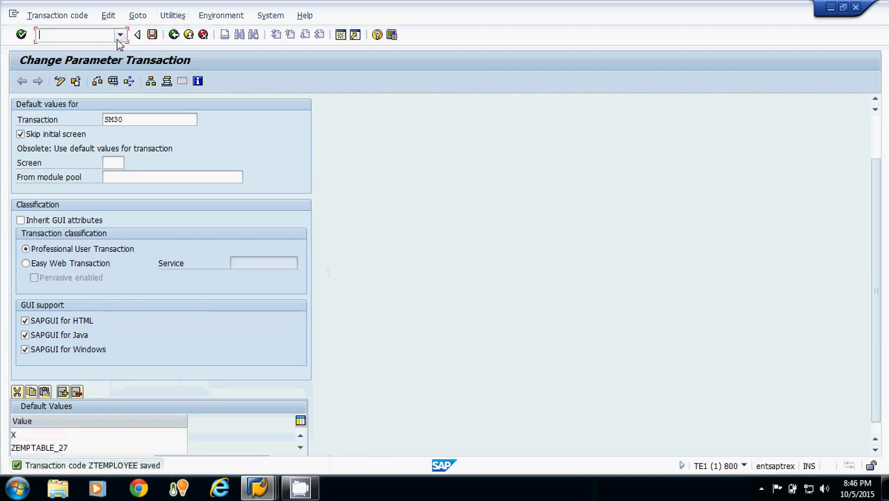
{"action": "left_click", "coordinate": [120, 34]}
{"action": "left_click", "coordinate": [93, 60]}
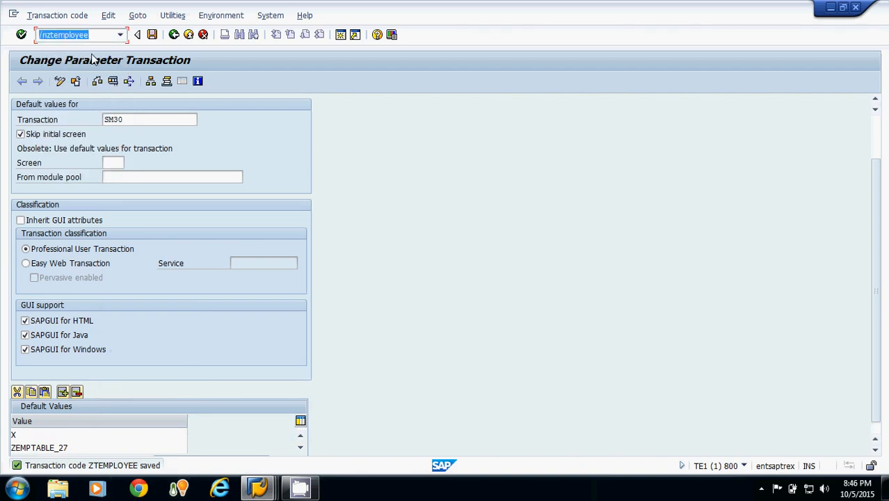
{"action": "key", "text": "Return"}
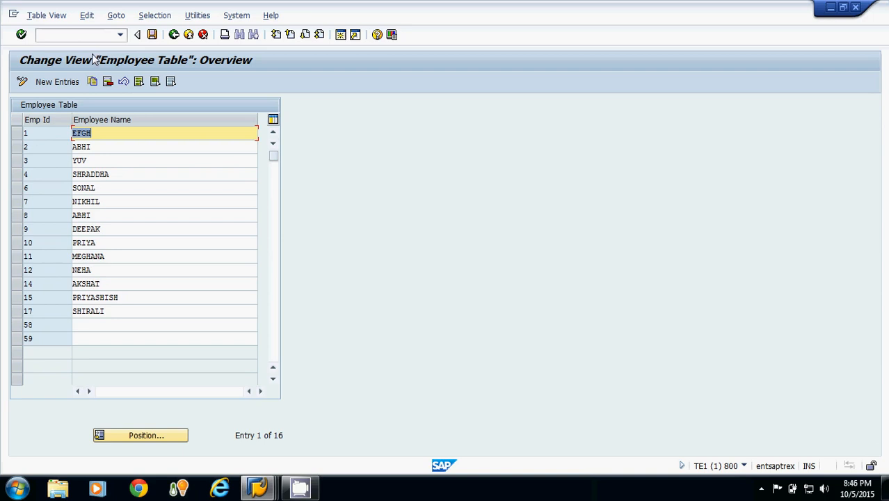
{"action": "left_click", "coordinate": [175, 36]}
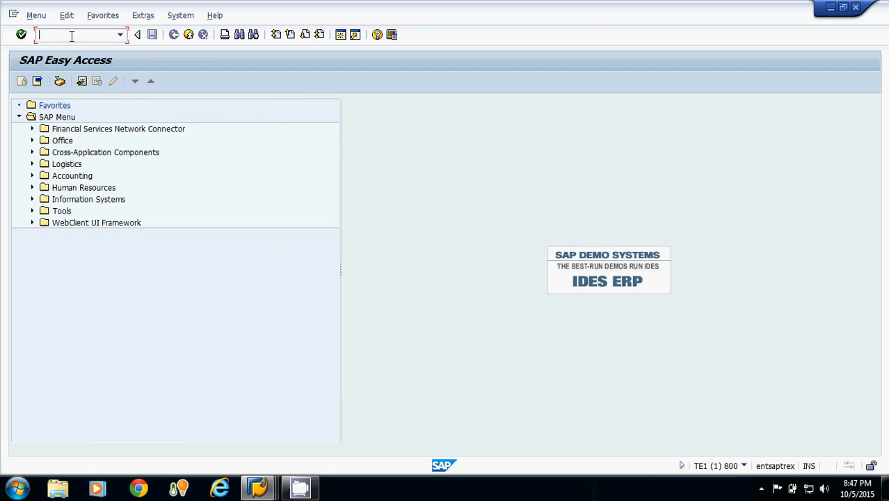
- Open the ZTEMPLOYEE transaction code for changing in transaction SE93
{"action": "type", "text": "se16"}
{"action": "key", "text": "Return"}
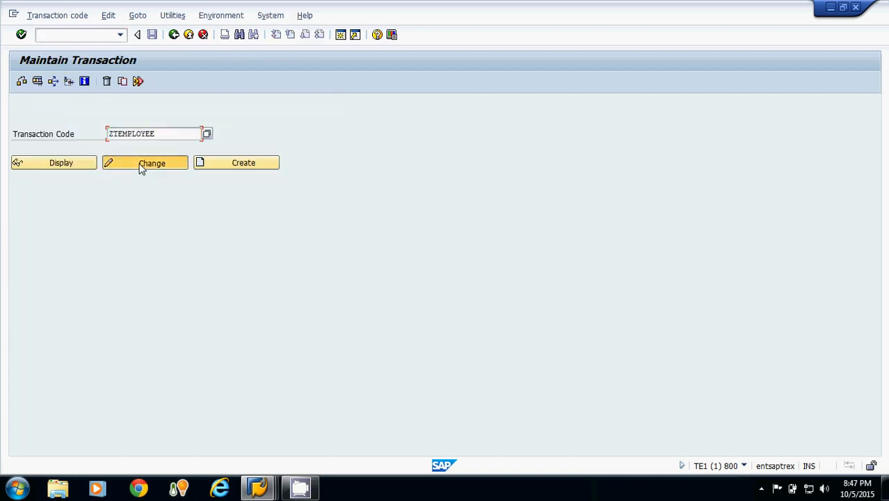
{"action": "left_click", "coordinate": [140, 167]}
{"action": "scroll", "coordinate": [116, 351], "scroll_direction": "down", "scroll_amount": 3}
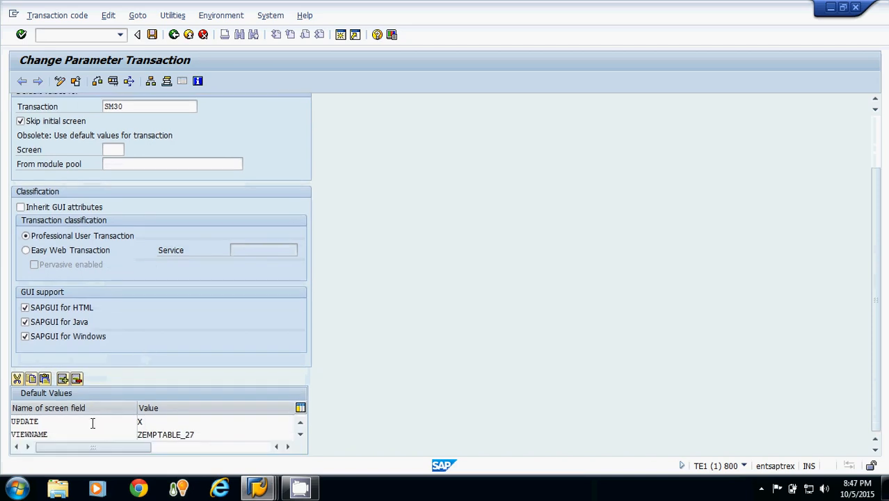
- Replace the UPDATE screen field in the default values with SHOW and save the transaction
{"action": "left_click", "coordinate": [67, 422]}
{"action": "left_click", "coordinate": [141, 422]}
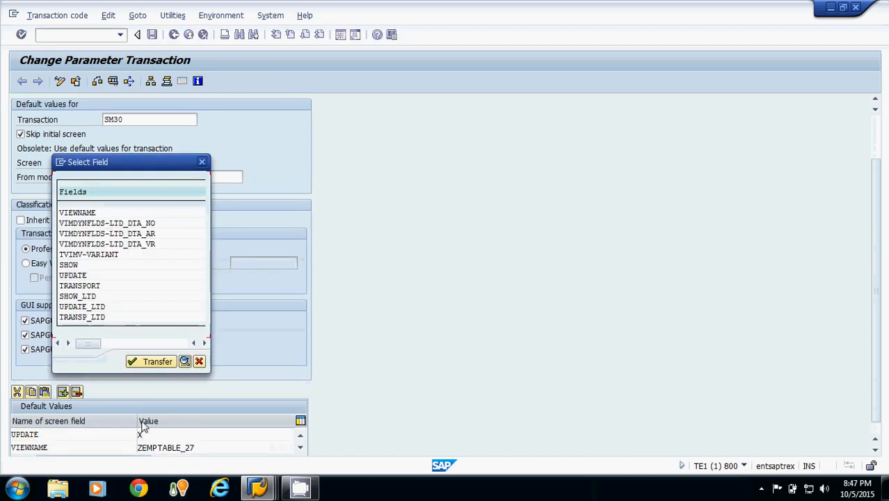
{"action": "double_click", "coordinate": [68, 265]}
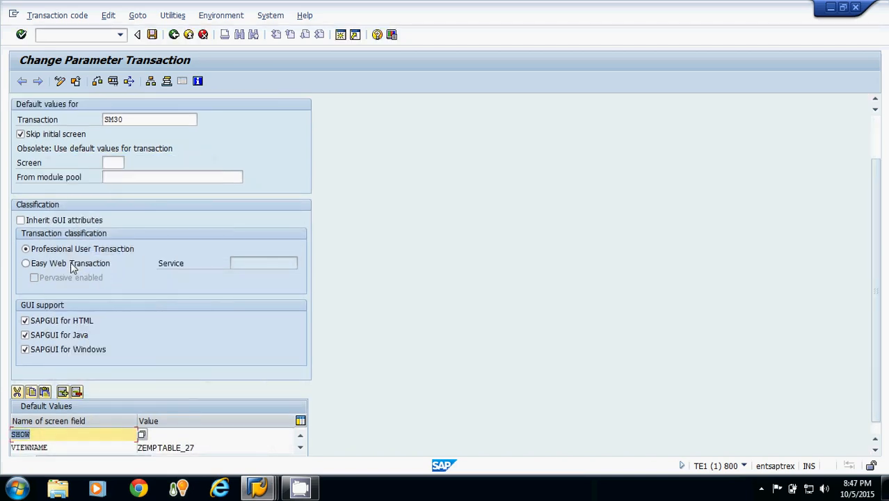
{"action": "left_click", "coordinate": [152, 34]}
- Run transaction ZTEMPLOYEE with /nztemployee to view the employee table in display mode
{"action": "left_click", "coordinate": [121, 34]}
{"action": "left_click", "coordinate": [62, 57]}
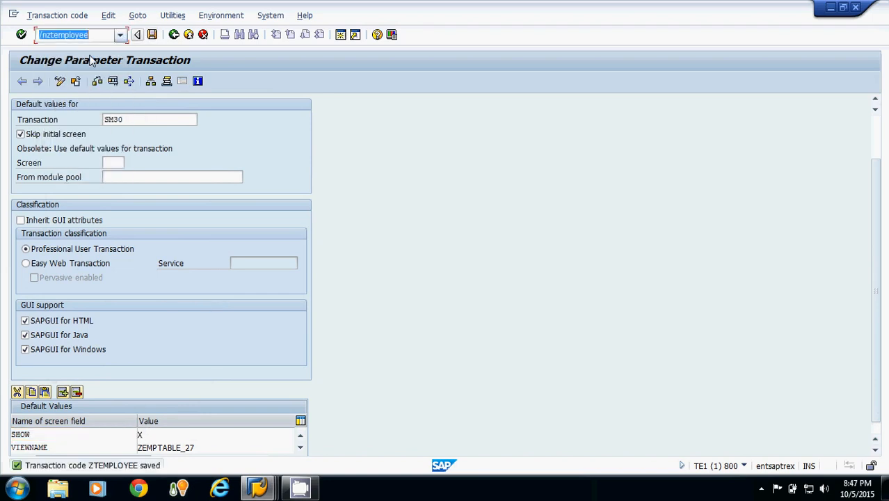
{"action": "key", "text": "Return"}
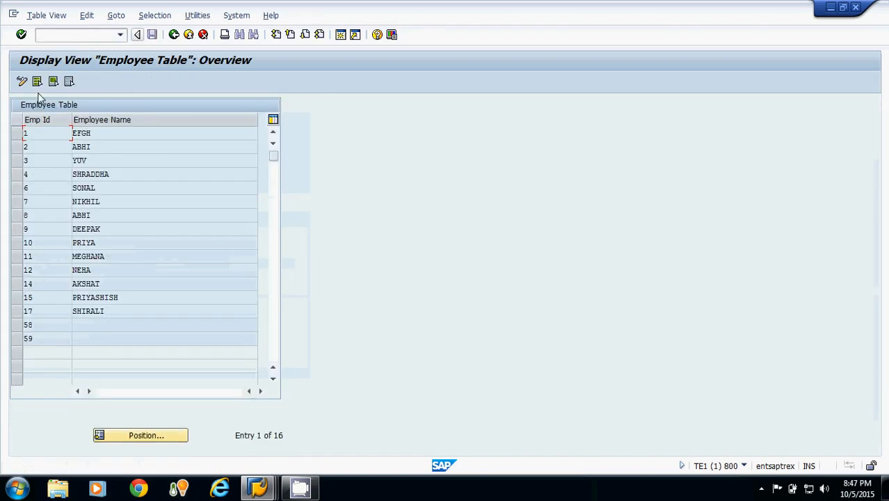